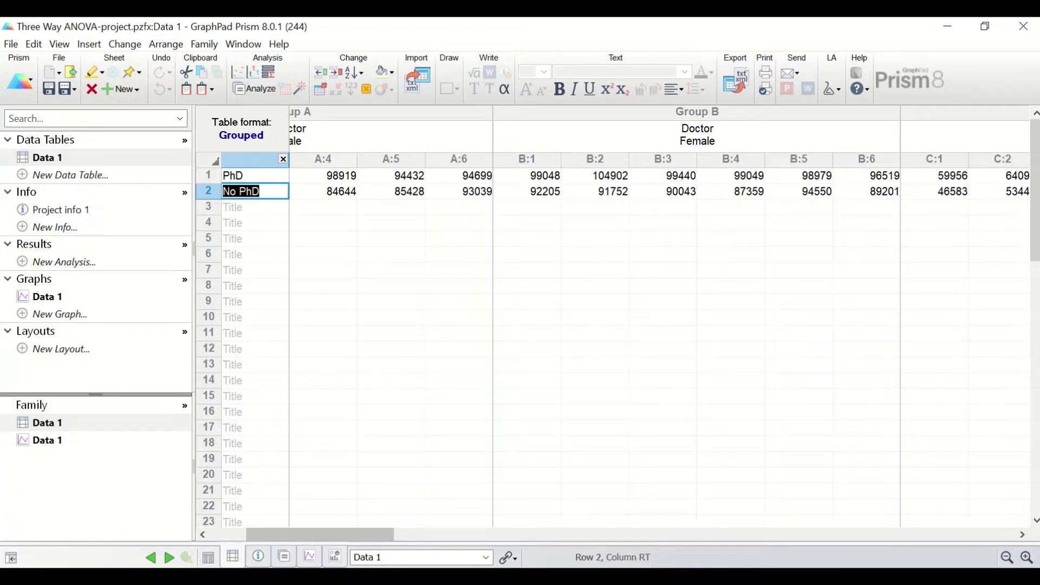
- Start a three-way ANOVA on the four Doctor and Dentist male and female data sets of Data 1
left_click_drag(346, 529, 379, 529)
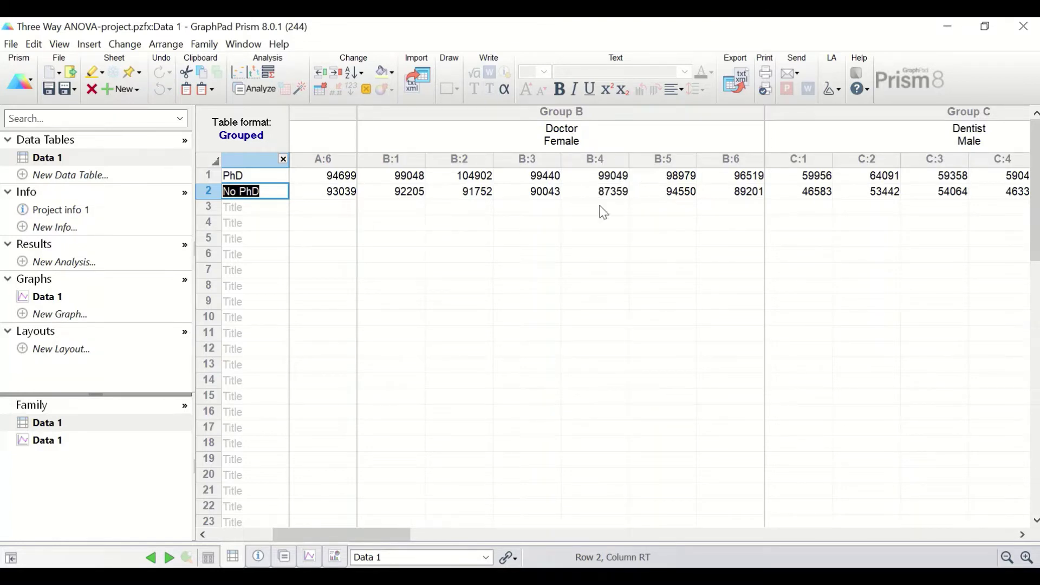
left_click_drag(366, 534, 280, 503)
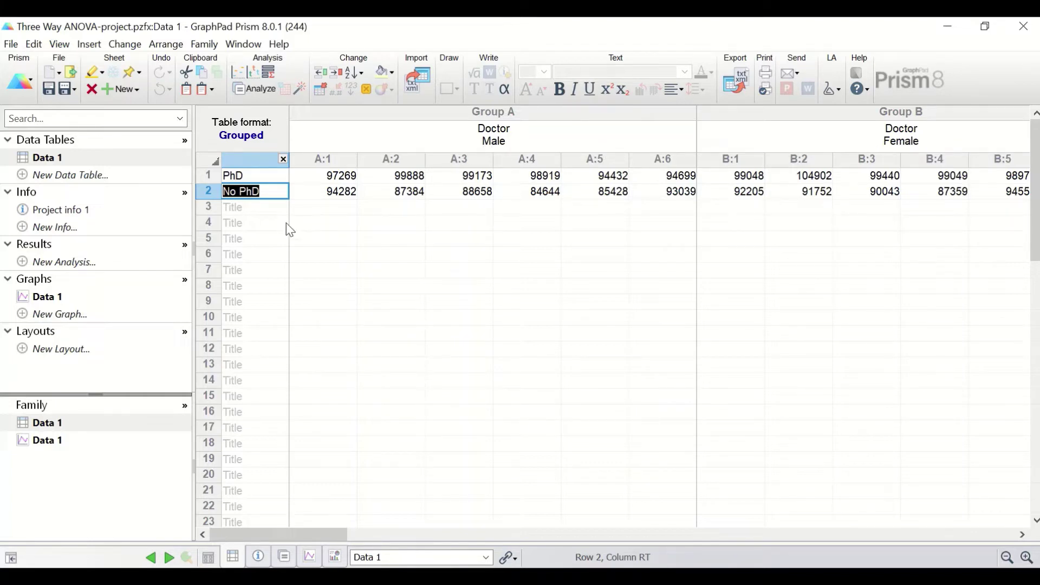
left_click(272, 209)
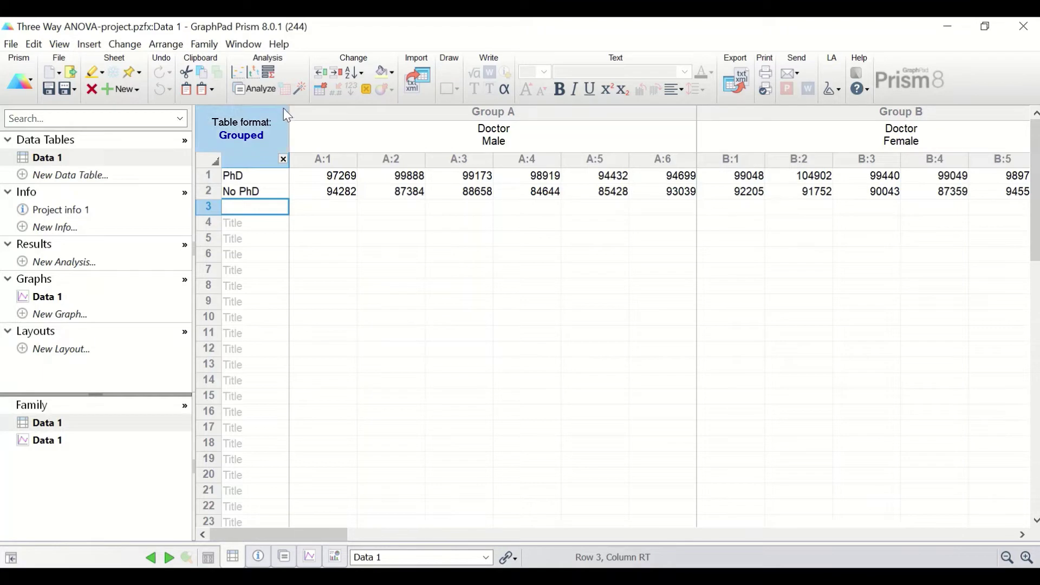
left_click(254, 89)
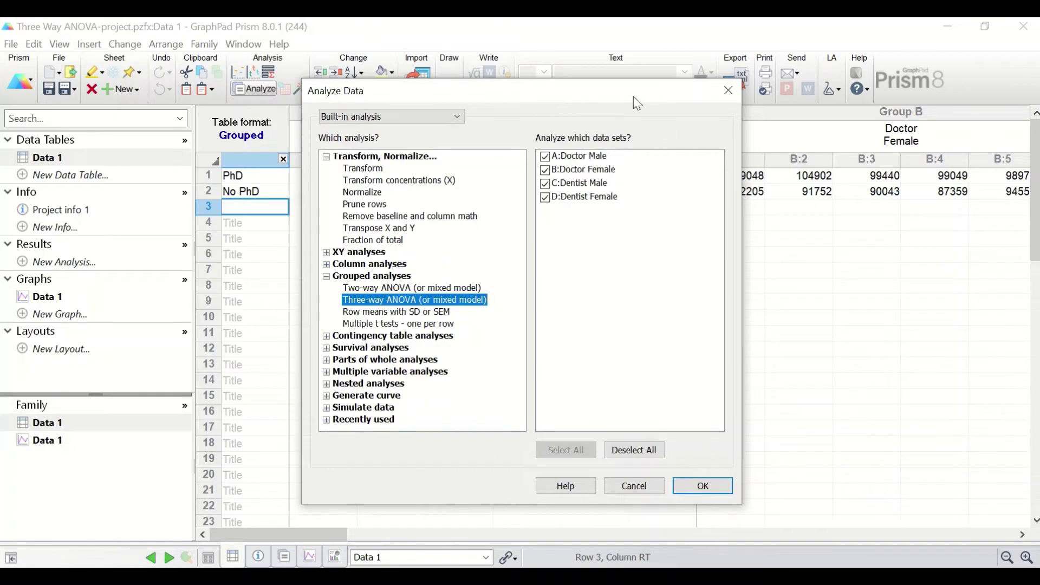
left_click_drag(595, 99, 555, 84)
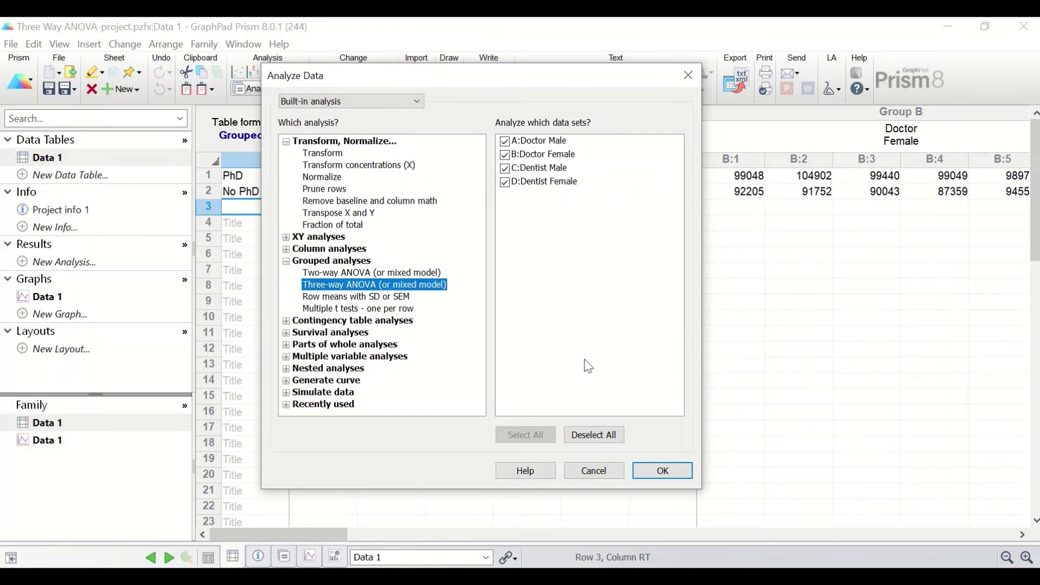
left_click(664, 473)
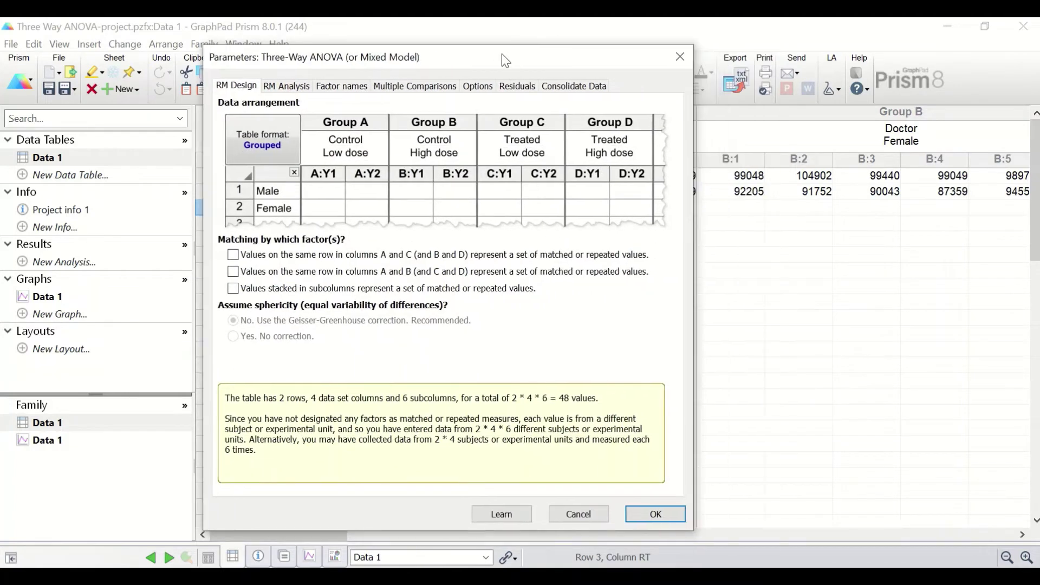
left_click_drag(508, 59, 577, 54)
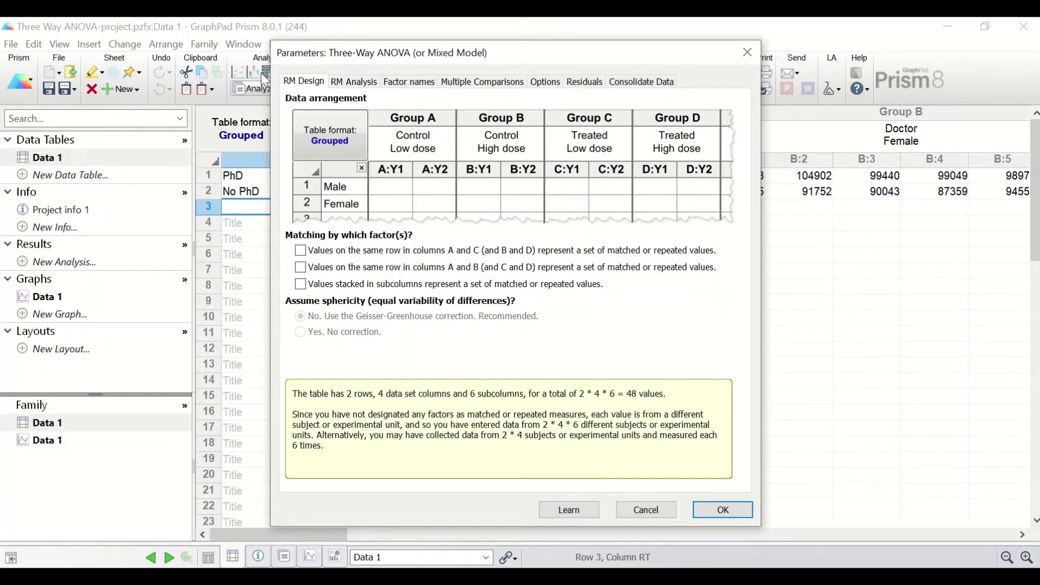
- Name the ANOVA factors "Doctor V Dentist" for AB vs CD, "M V F" for AC vs BD, and "PhD V no PhD" for the rows
left_click(362, 84)
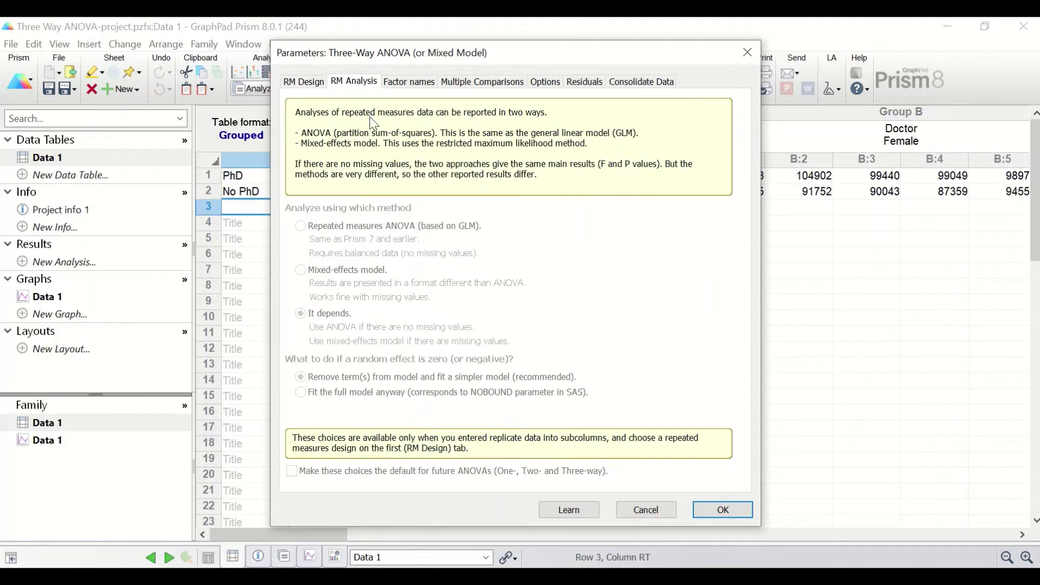
left_click(419, 87)
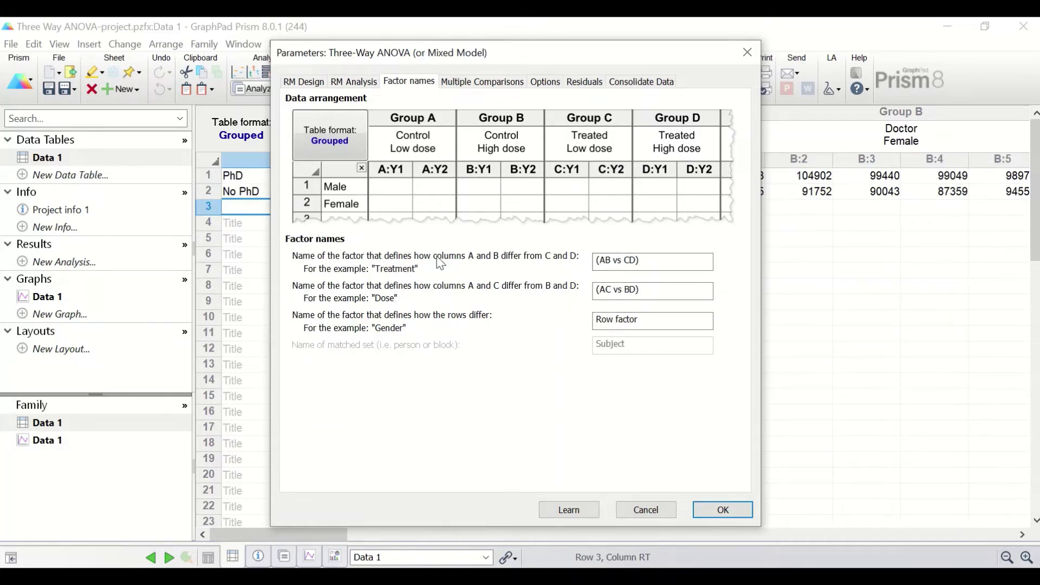
left_click_drag(648, 262, 577, 262)
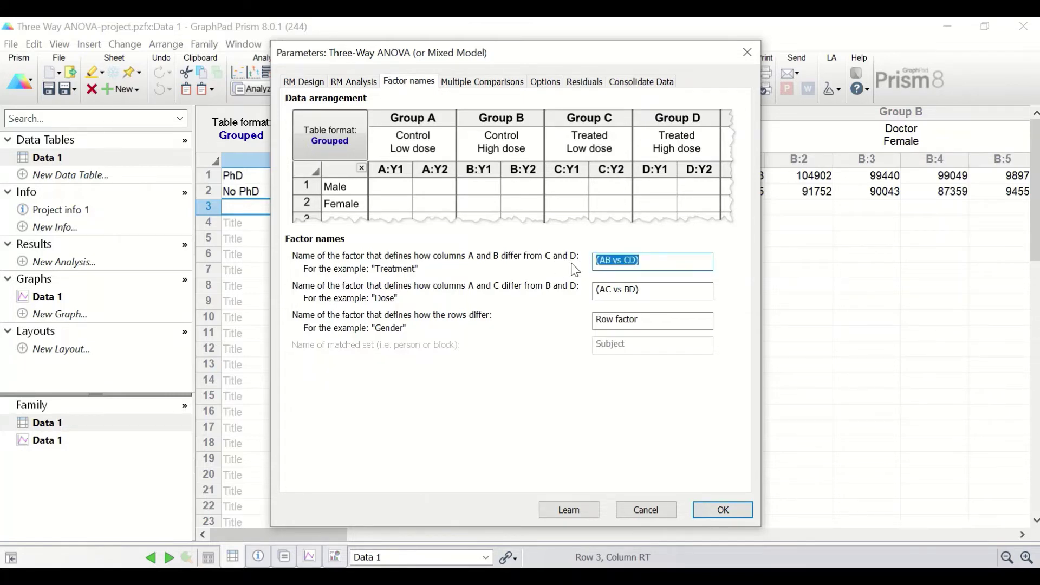
type("Doctor V Dentist")
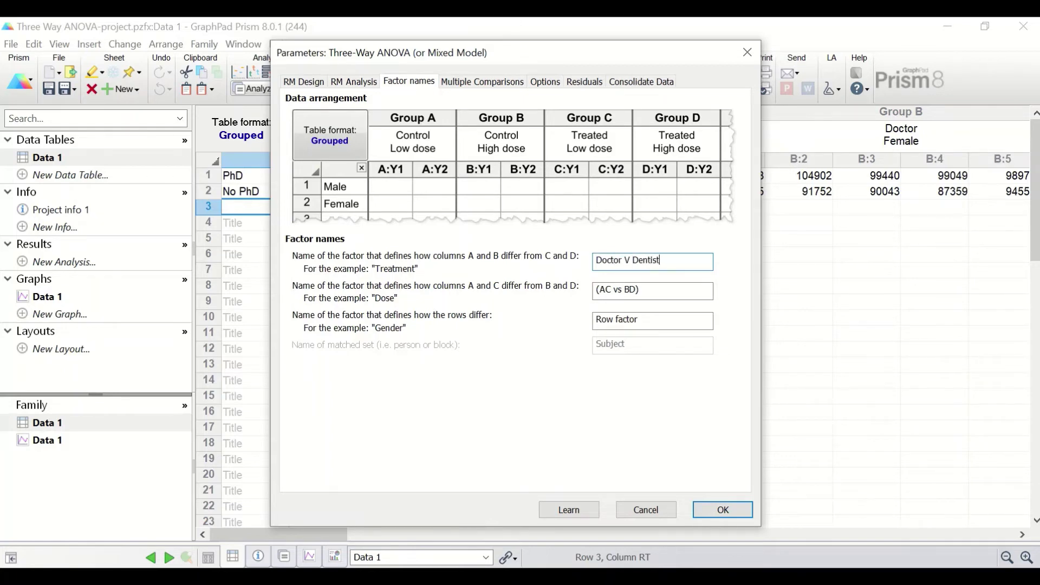
left_click(656, 288)
left_click_drag(656, 288, 587, 291)
type("M ")
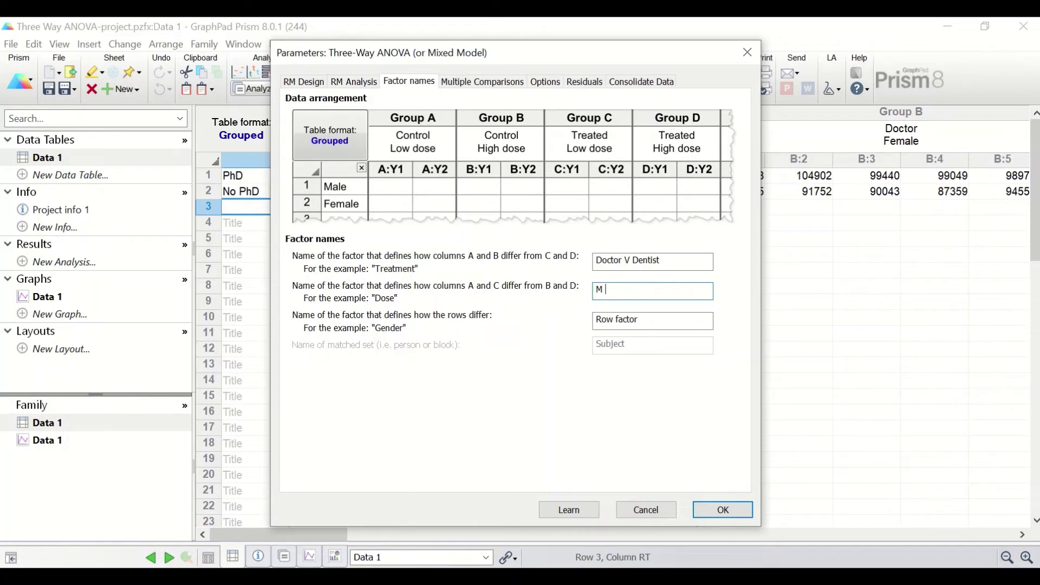
type("V F")
left_click_drag(648, 324, 558, 318)
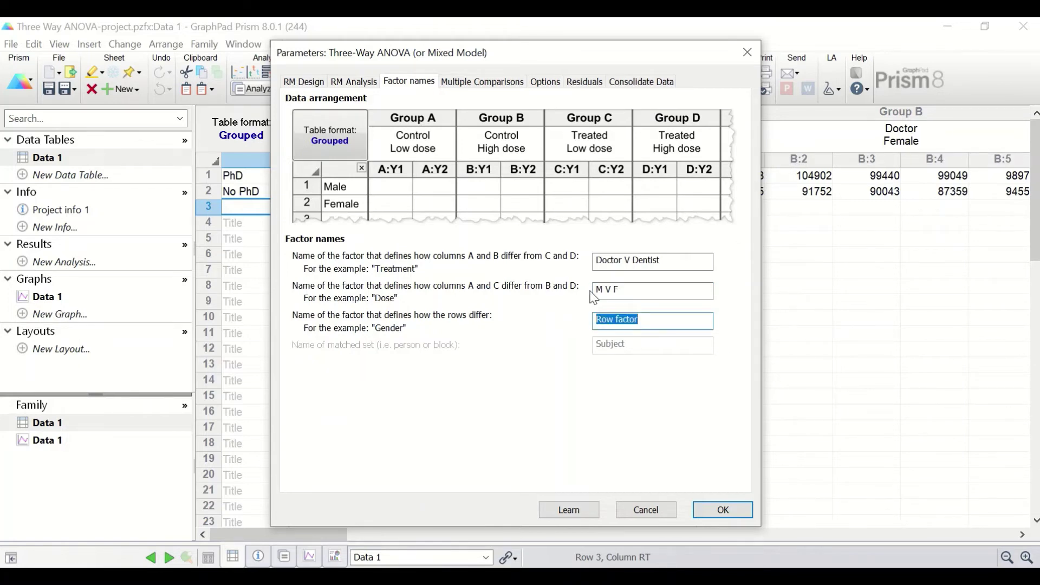
key("BackSpace")
type("PhD V no PhD")
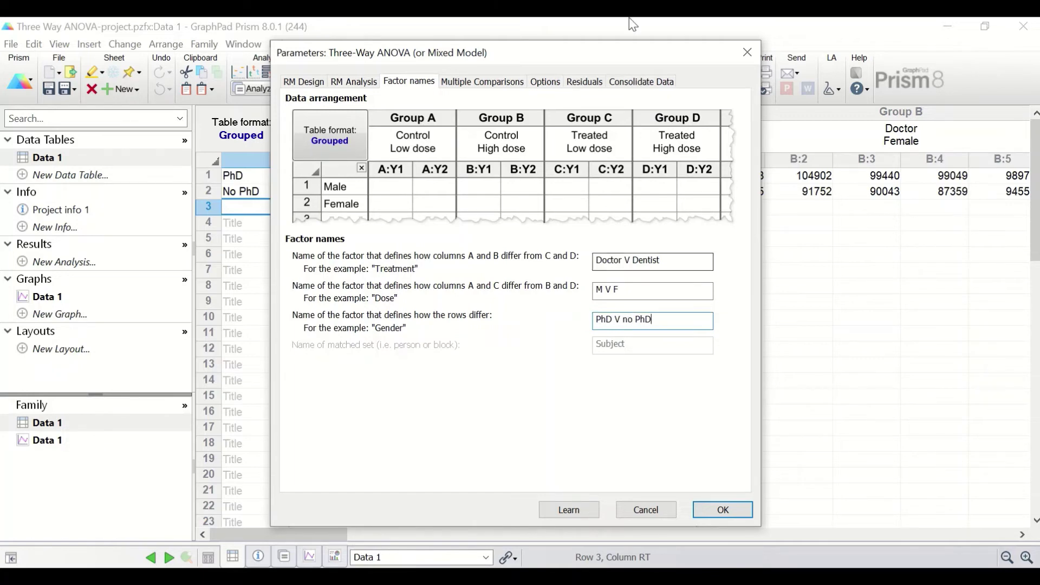
- Set multiple comparisons to compare means of cells that differ by only one factor, keeping the Sidak test
left_click(486, 87)
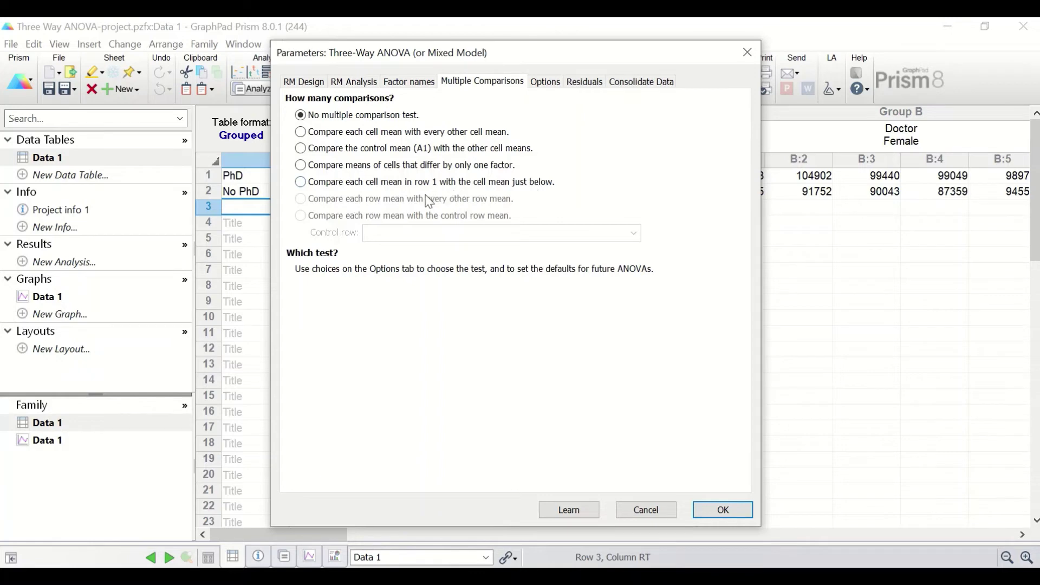
left_click(300, 164)
left_click(545, 82)
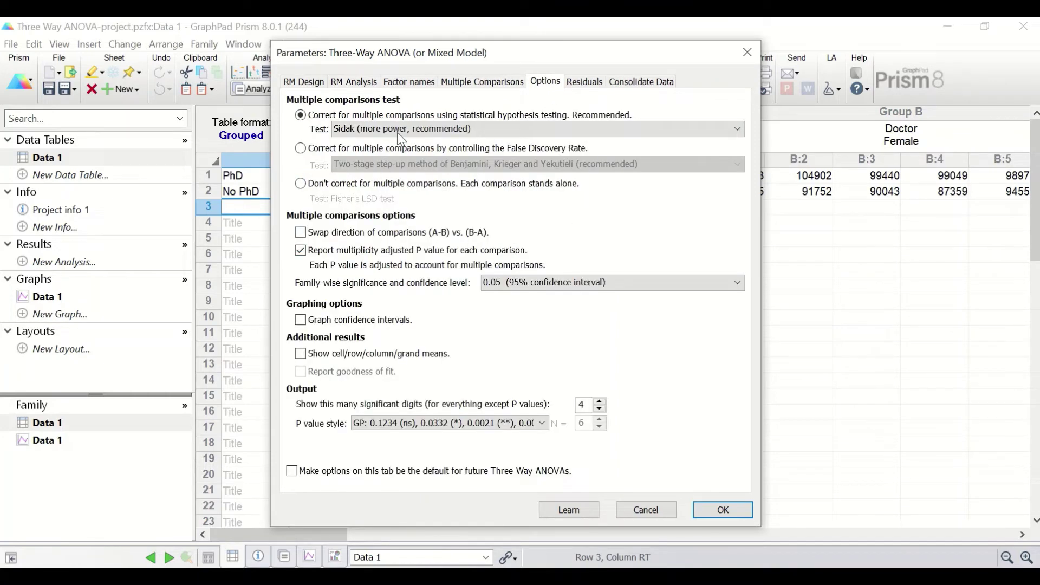
left_click(485, 130)
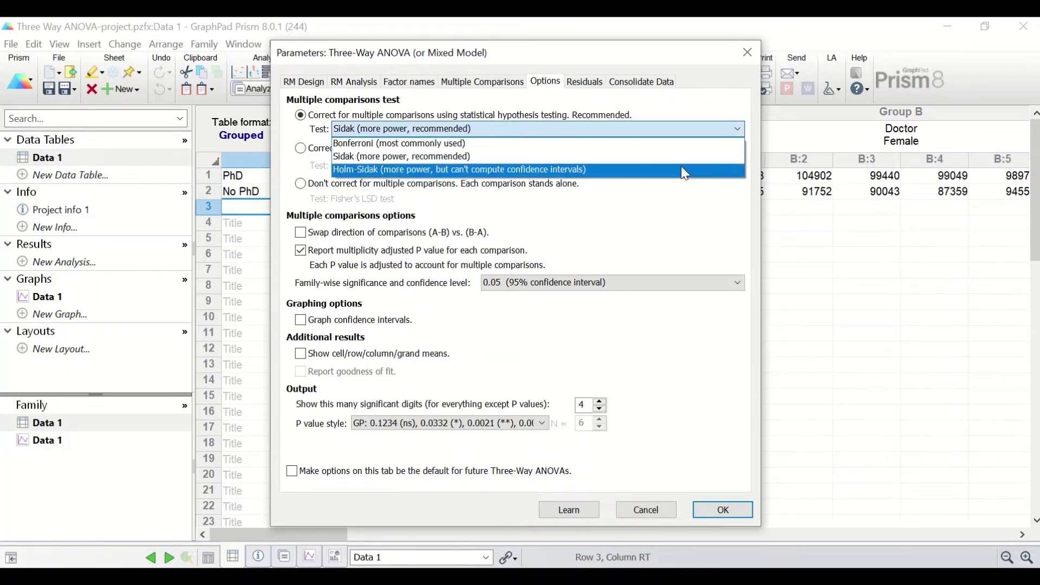
left_click(379, 130)
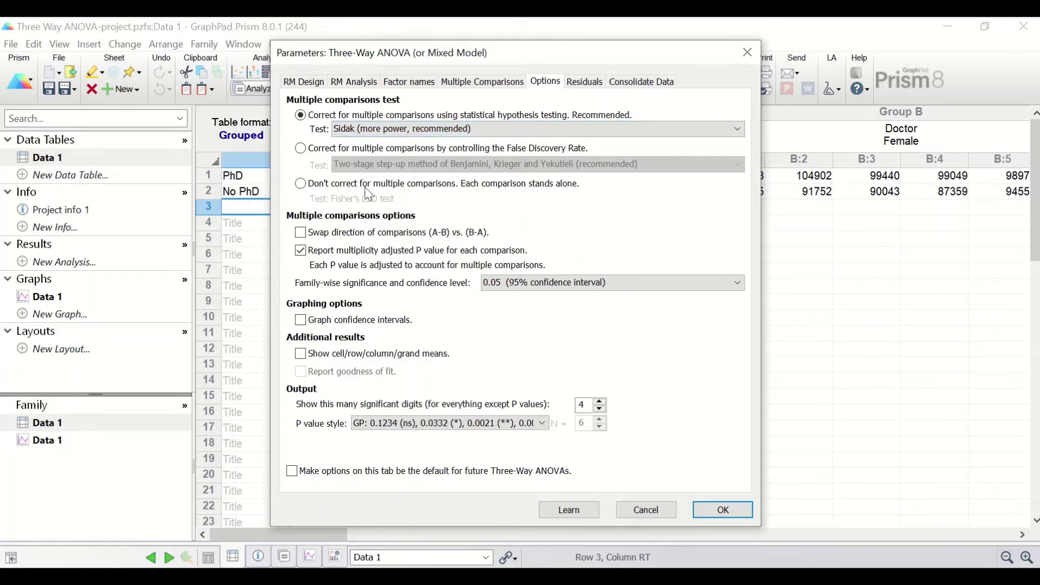
- Enable graphing of confidence intervals and showing of cell/row/column/grand means, and run the three-way ANOVA
left_click(301, 320)
left_click(301, 355)
left_click(584, 81)
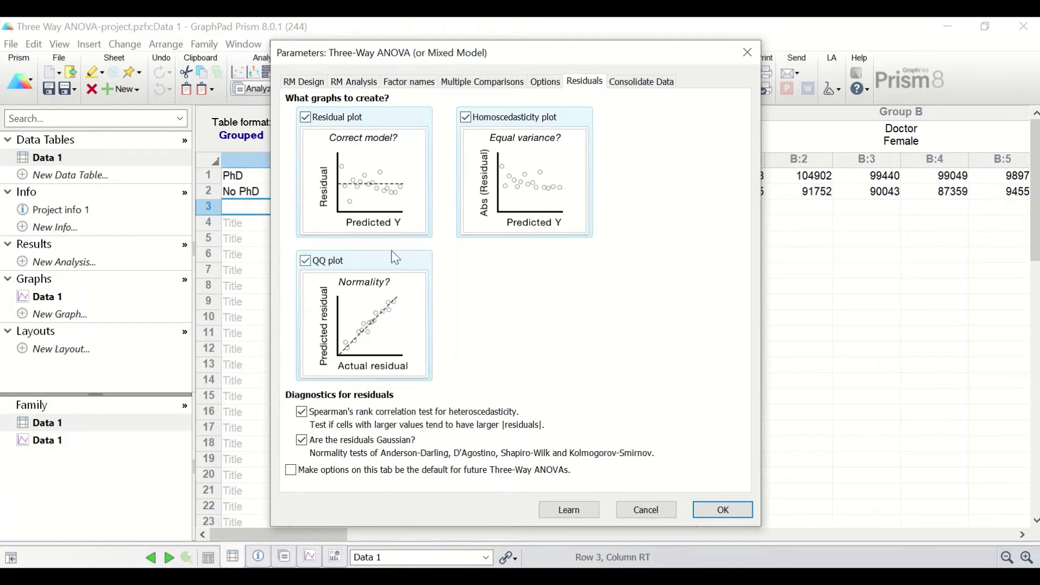
left_click(630, 87)
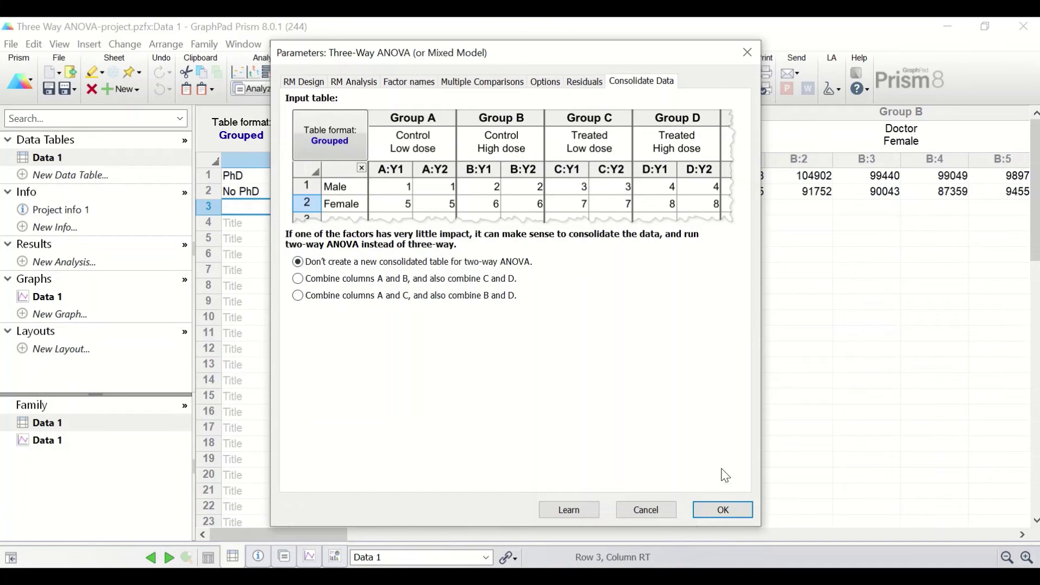
left_click(709, 507)
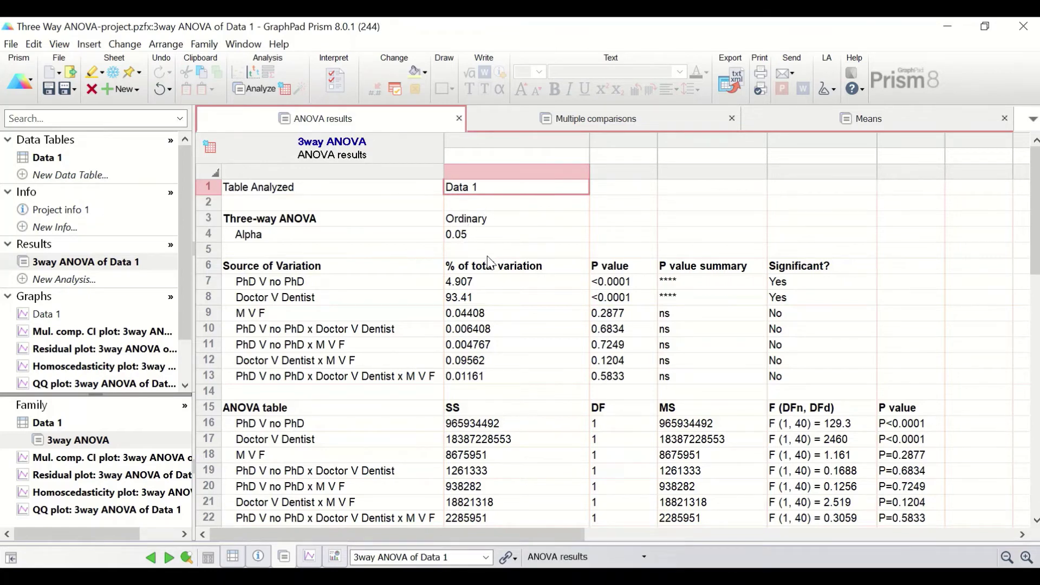
- Examine the ANOVA results for sources of variation, the ANOVA table, Spearman's heteroscedasticity test and normality of residuals
scroll(489, 259, "down", 1)
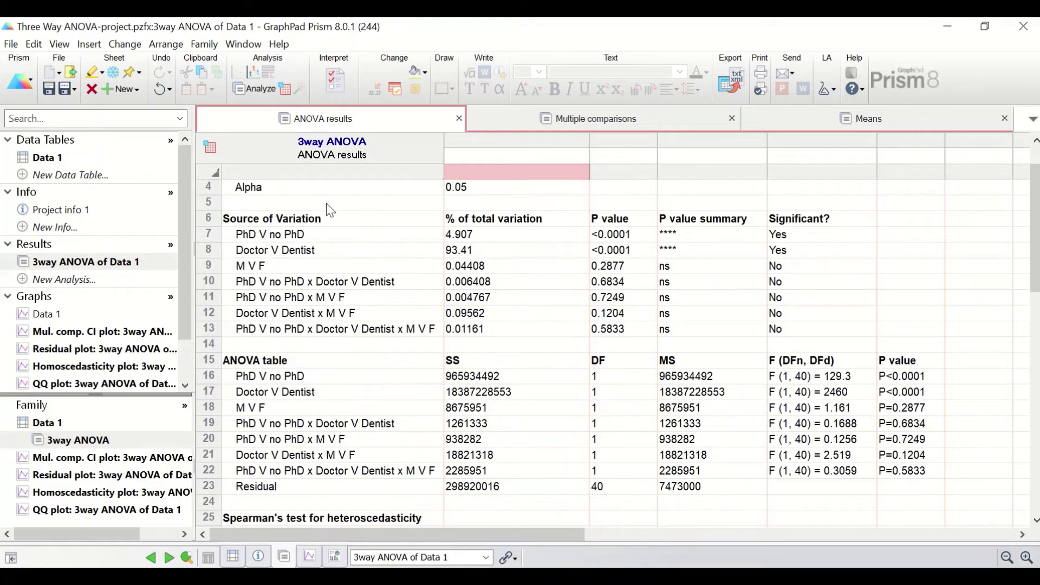
scroll(249, 262, "up", 1)
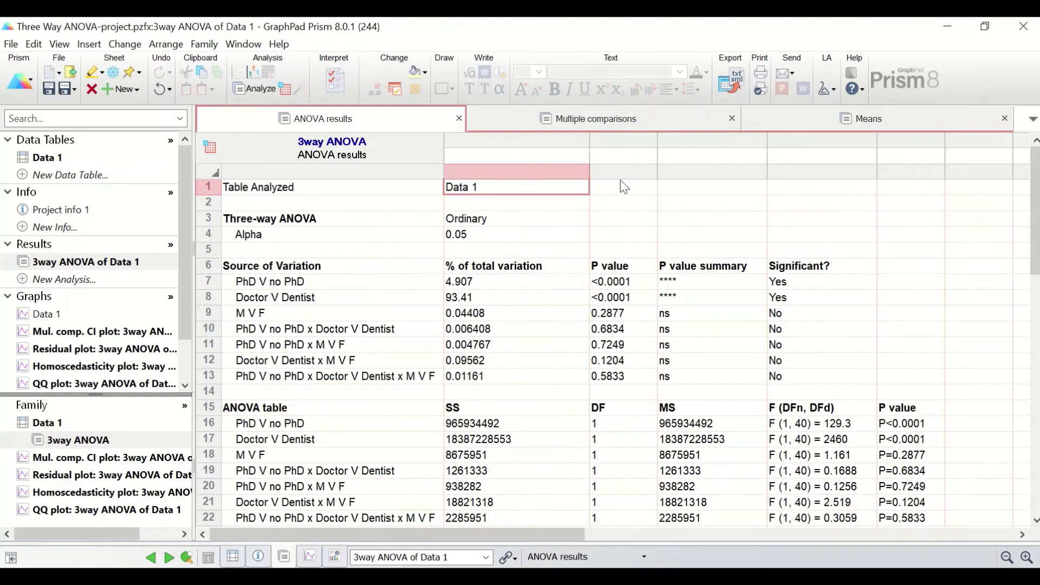
scroll(249, 328, "down", 1)
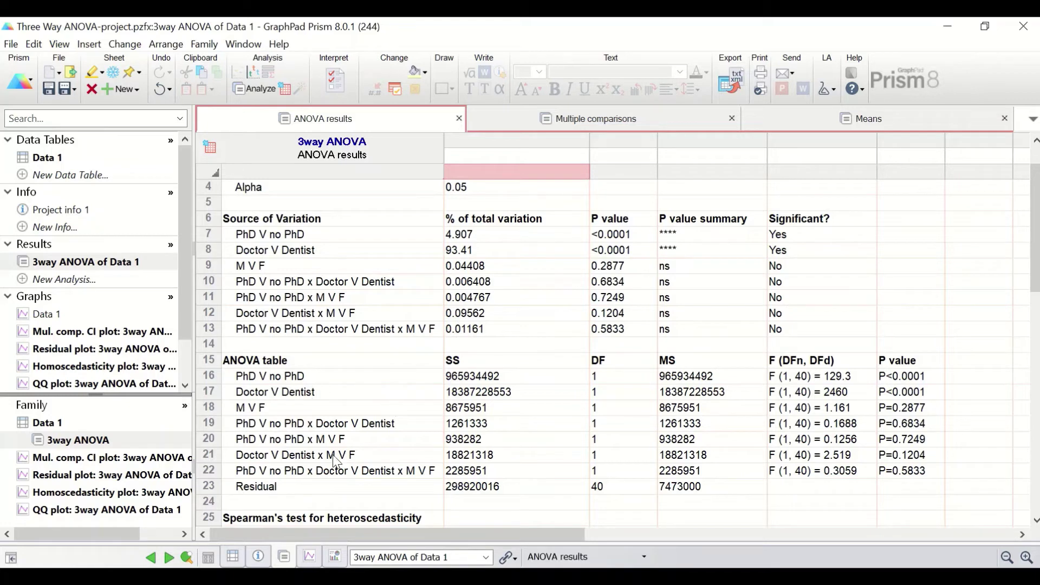
scroll(295, 382, "down", 2)
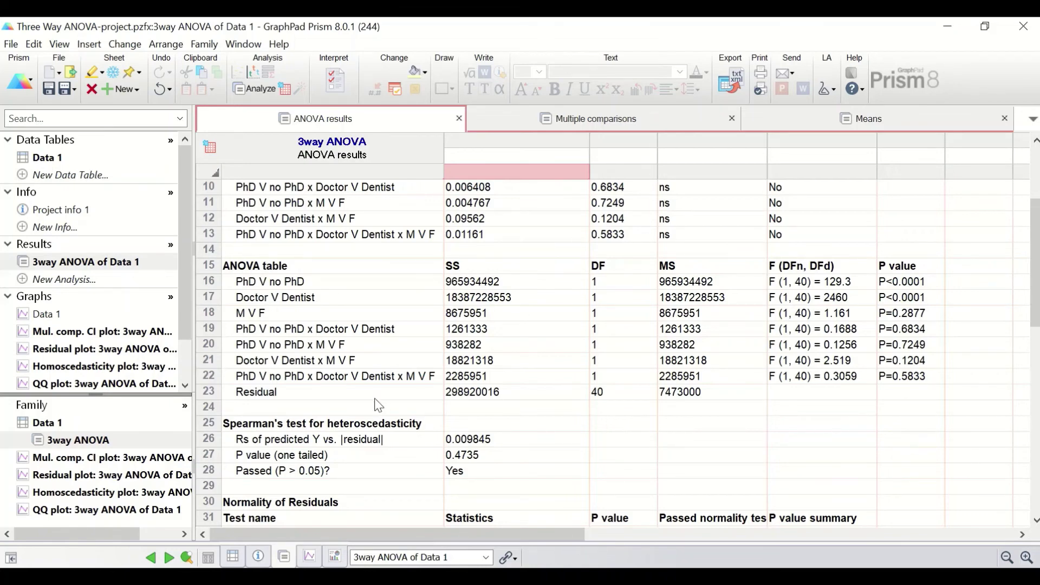
scroll(825, 367, "down", 2)
scroll(825, 367, "up", 1)
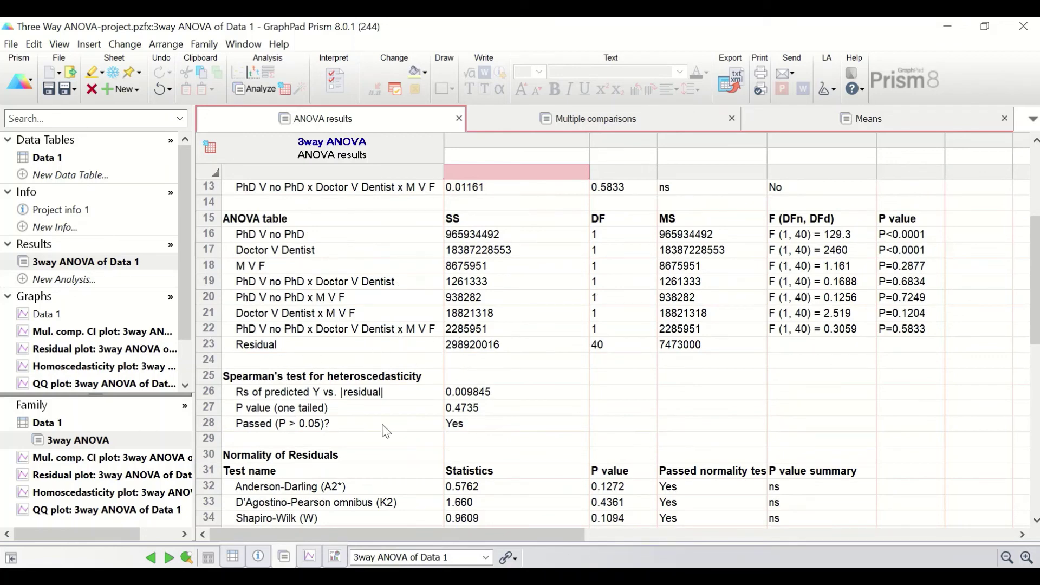
scroll(364, 422, "down", 1)
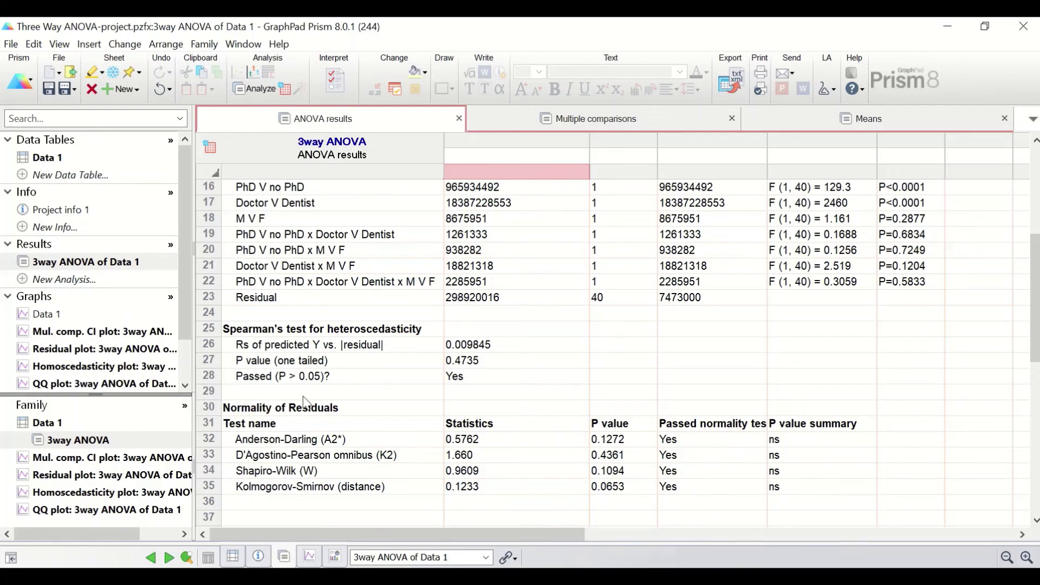
- Review Sidak's multiple comparisons between cell means, including significance, adjusted P values and the test details
left_click(618, 121)
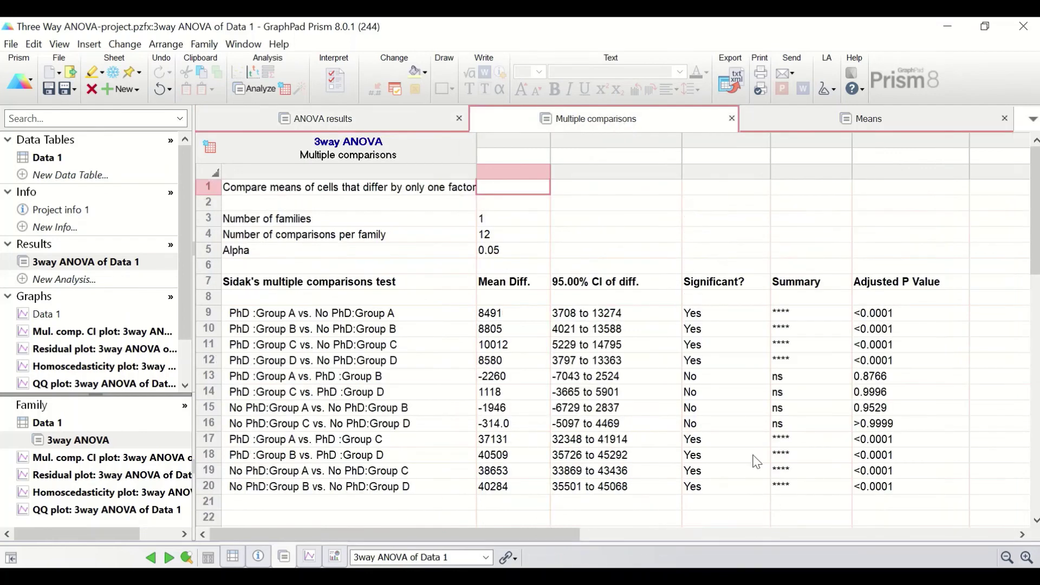
scroll(726, 403, "down", 1)
scroll(720, 407, "down", 2)
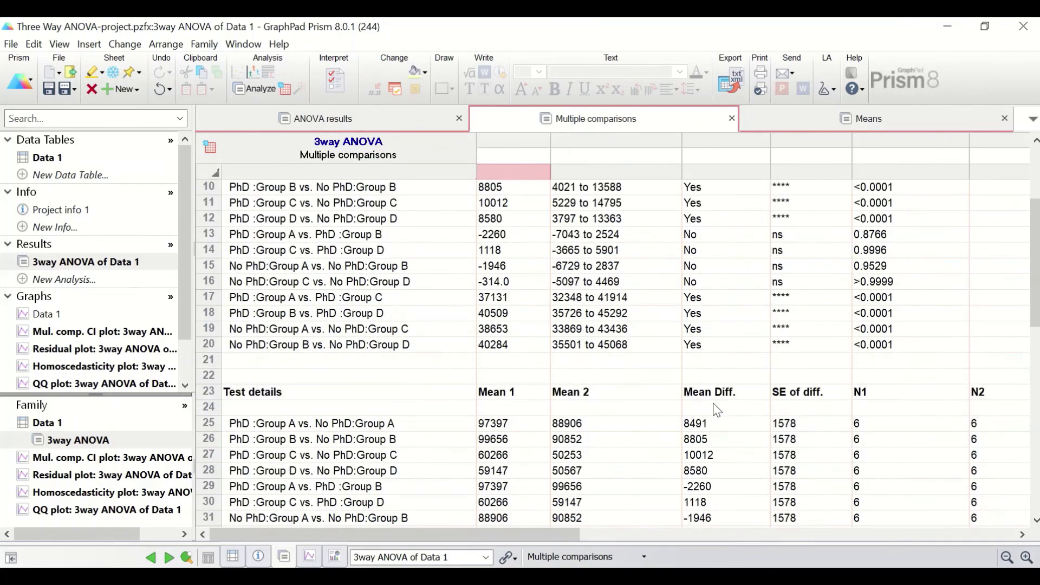
scroll(664, 428, "up", 2)
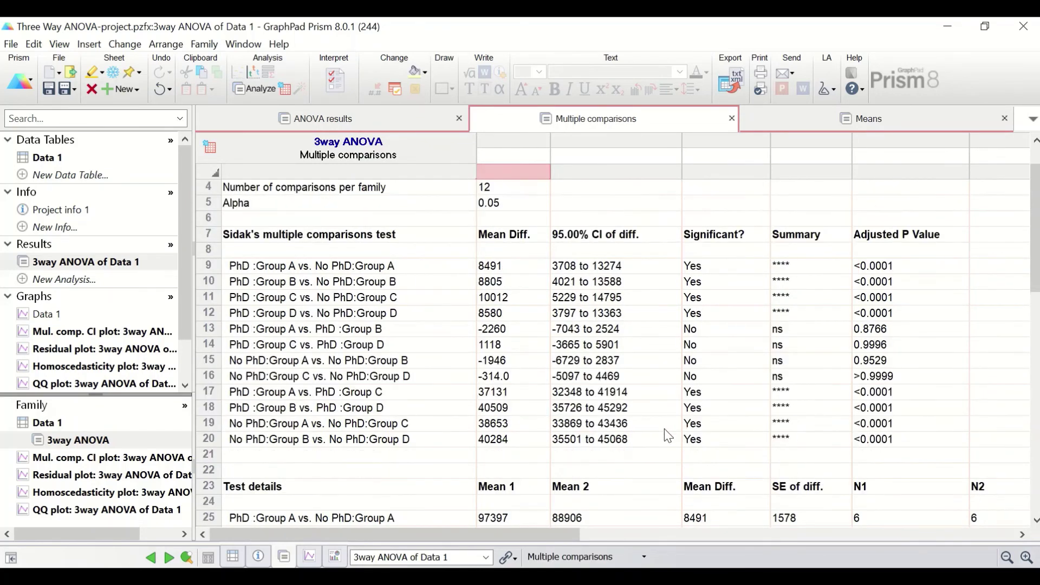
scroll(641, 421, "up", 1)
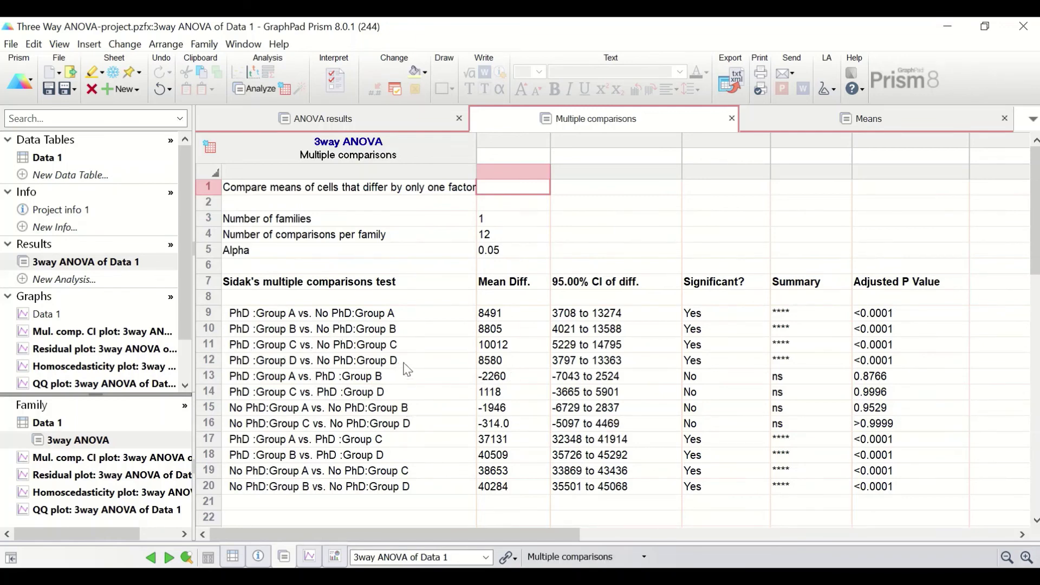
scroll(423, 374, "down", 2)
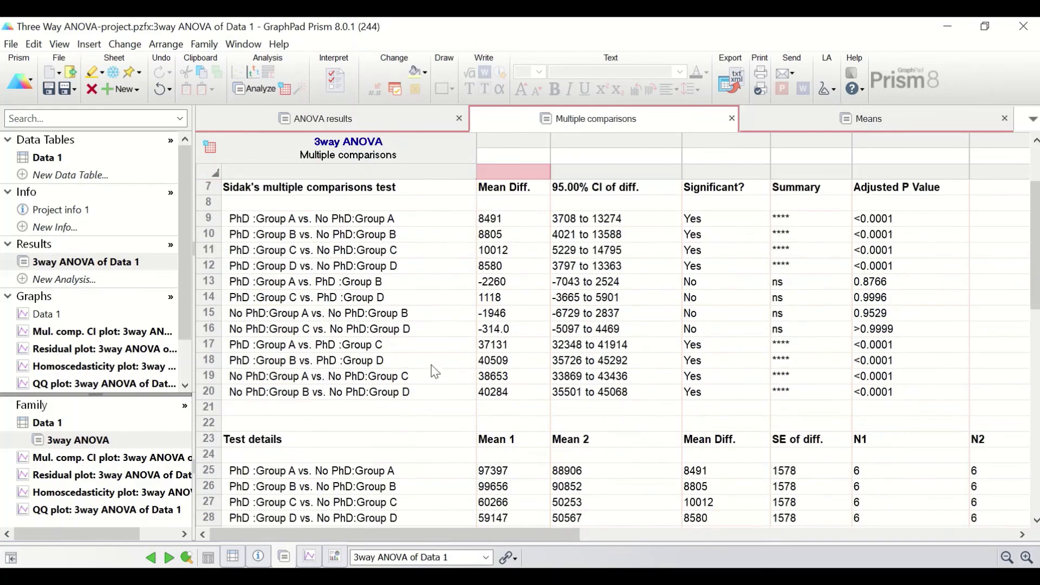
scroll(465, 389, "down", 5)
scroll(469, 431, "up", 5)
- Inspect the means tables and the confidence interval, residual, homoscedasticity and QQ plots of the three-way ANOVA
left_click(852, 115)
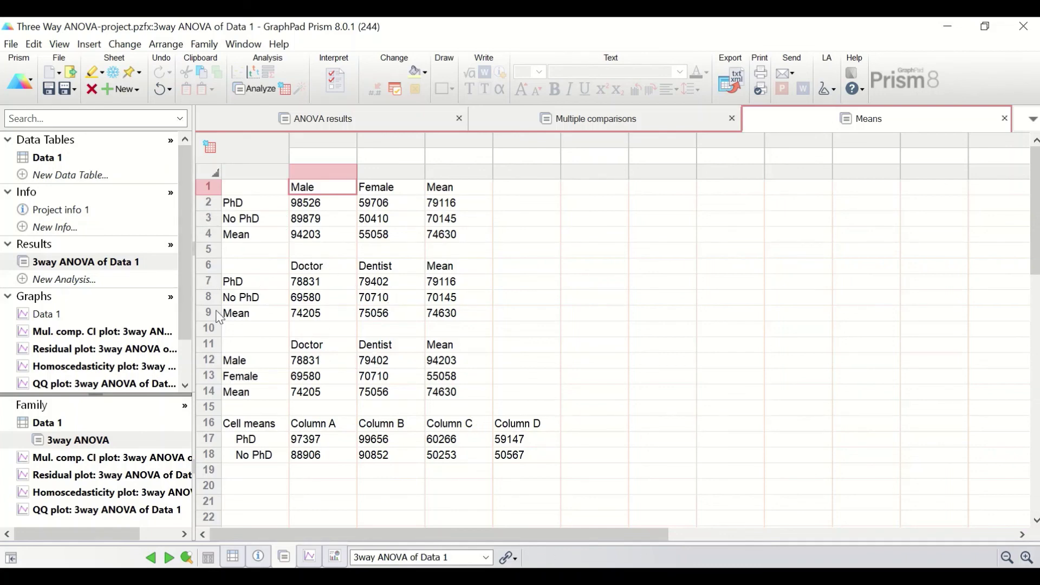
left_click(108, 331)
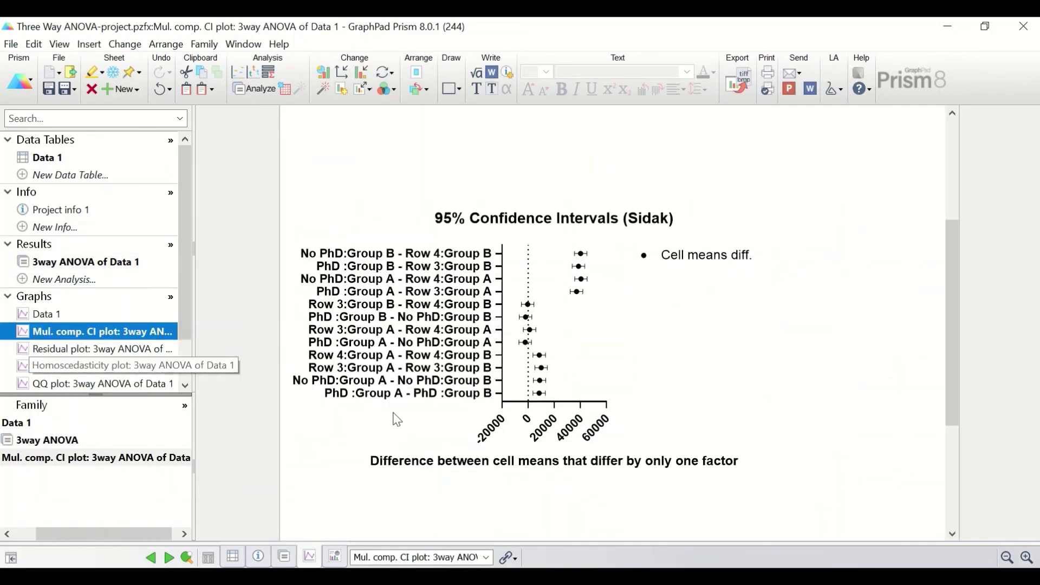
left_click(140, 351)
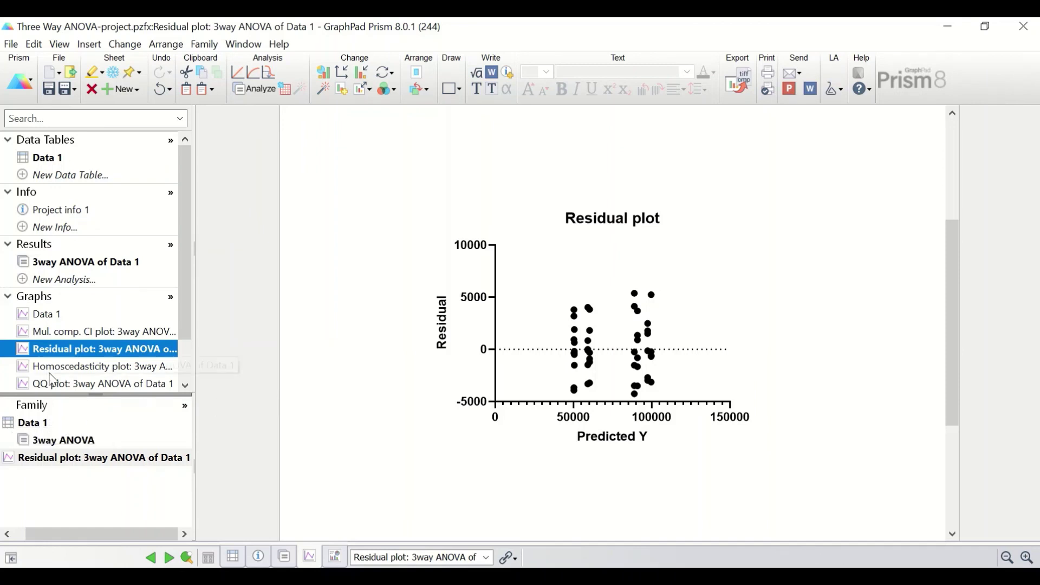
left_click(81, 367)
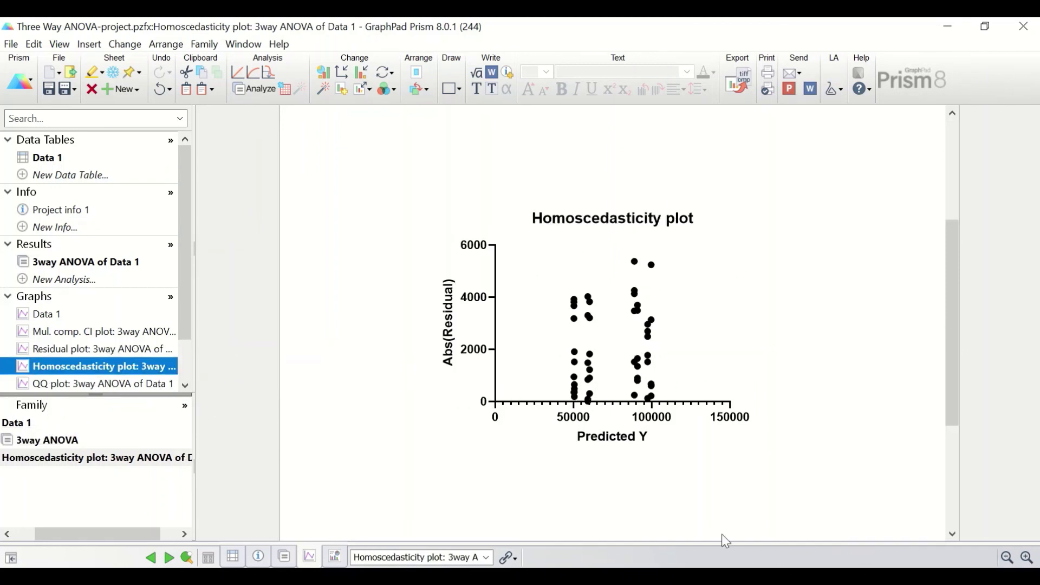
left_click(64, 386)
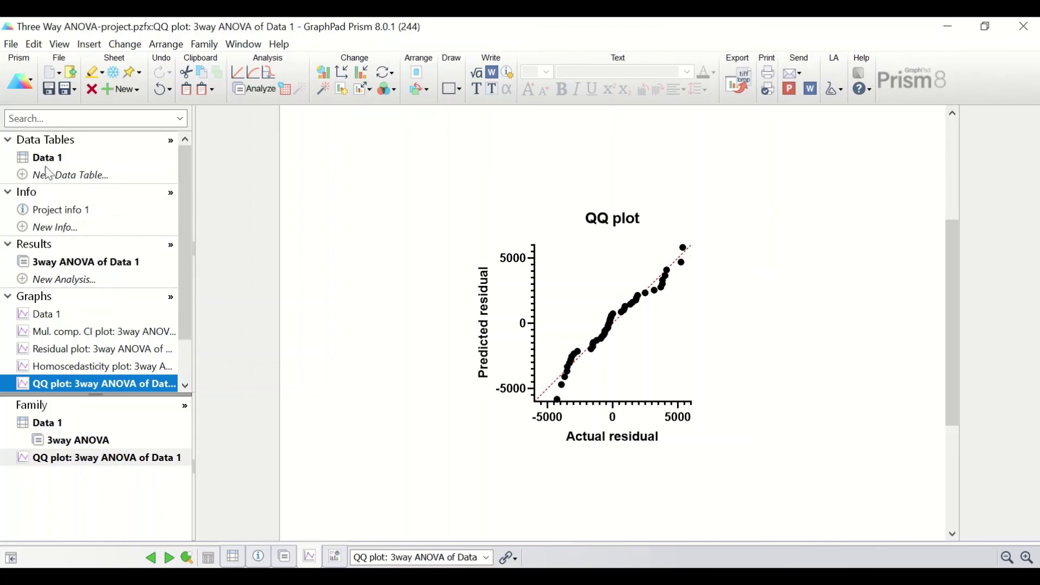
- Return to the ANOVA results table of the three-way ANOVA of Data 1
left_click(59, 267)
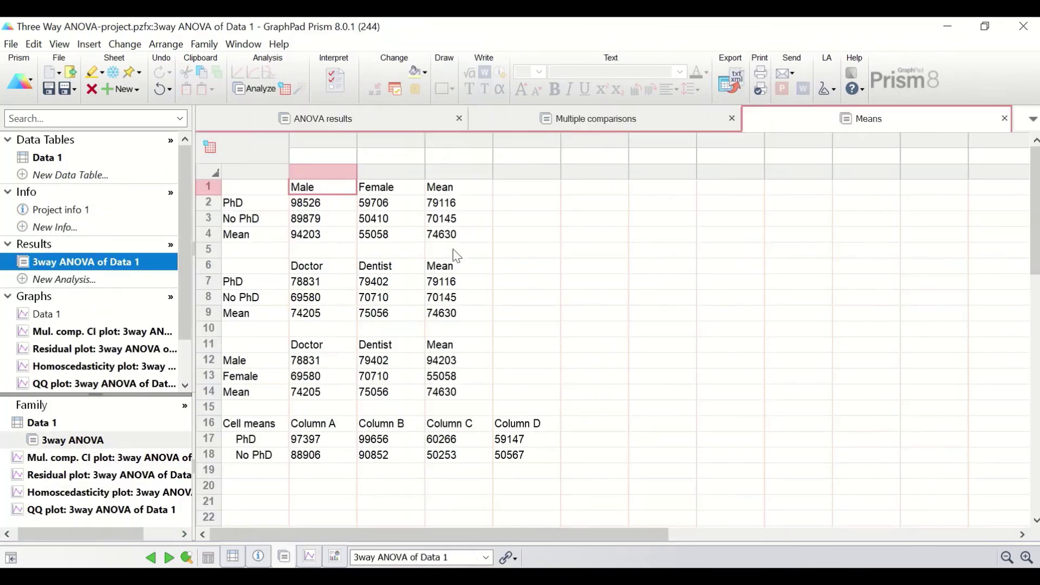
left_click(353, 118)
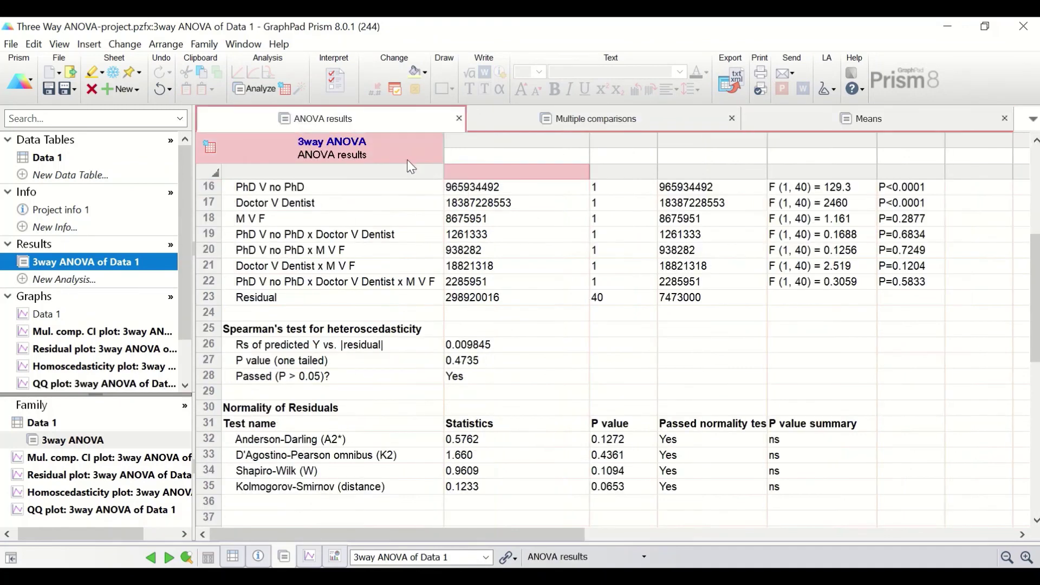